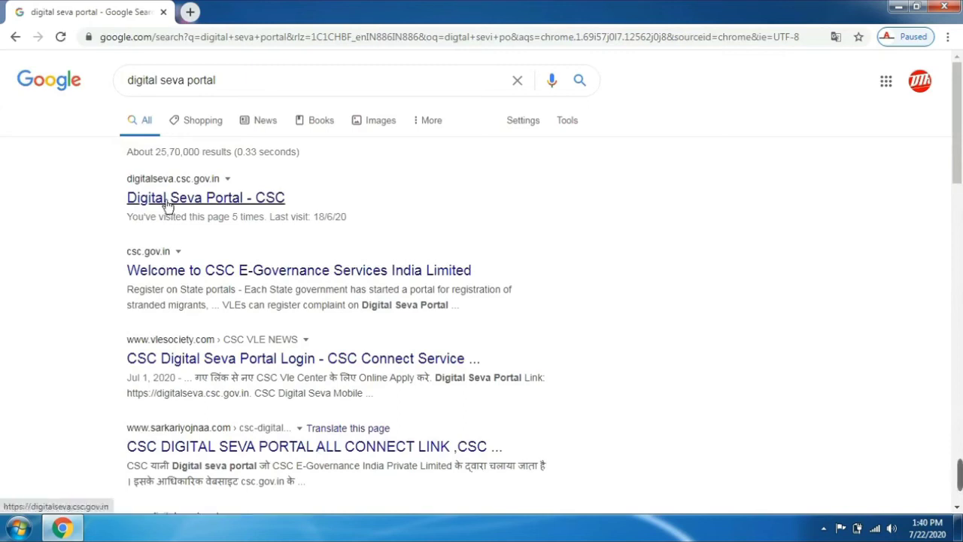
# Step: Open the Digital Seva Portal CSC site and sign in with the account username and password
pyautogui.click(197, 198)
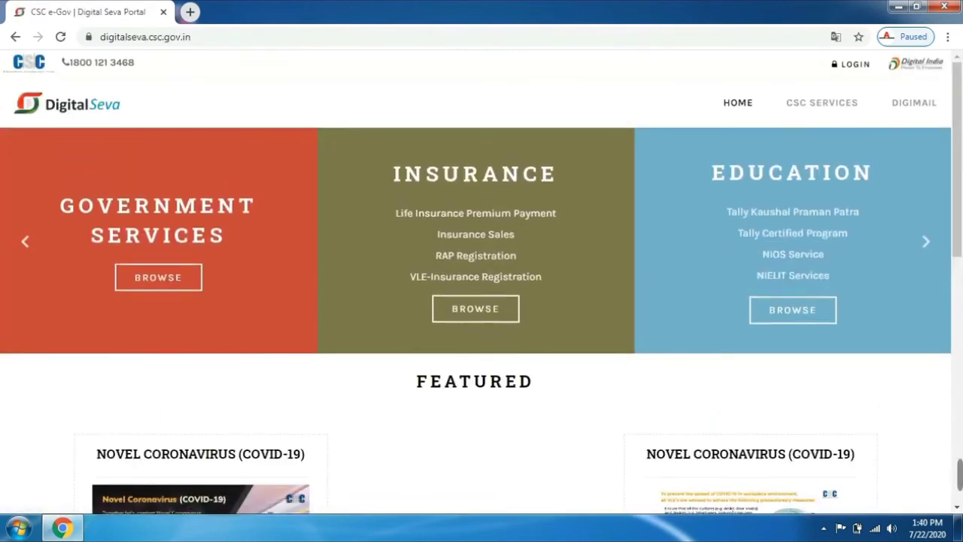
pyautogui.click(852, 64)
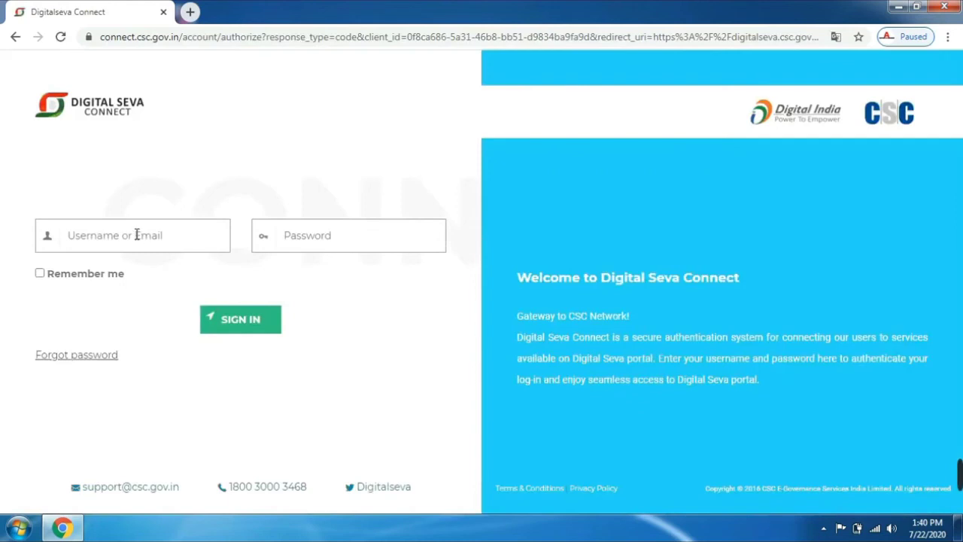
pyautogui.click(137, 235)
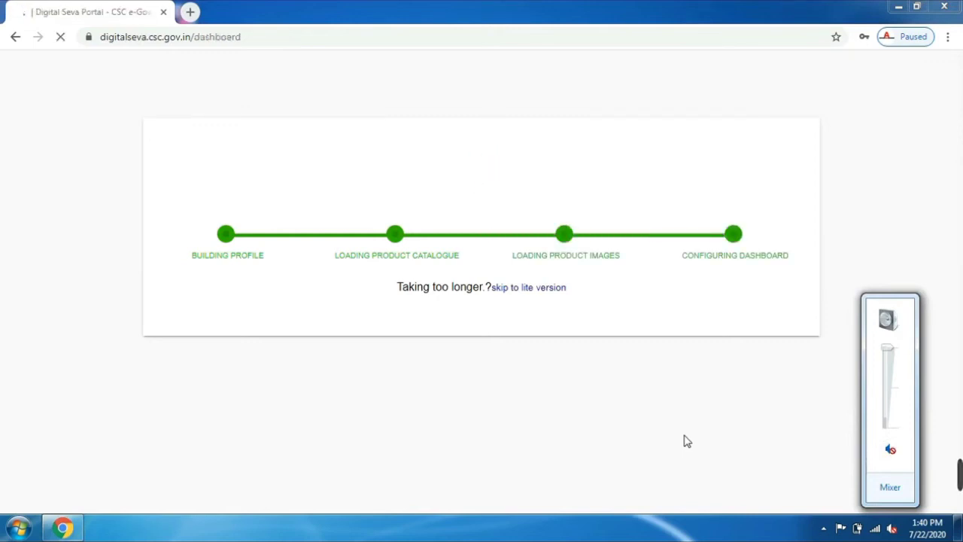
pyautogui.click(748, 413)
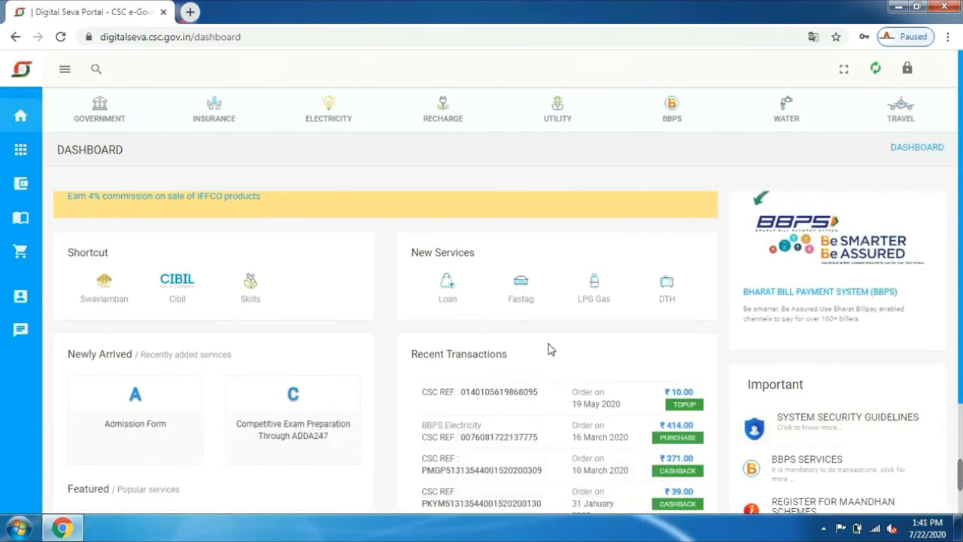
# Step: Go to the Cadets management page from the Account menu in the left sidebar
pyautogui.moveTo(22, 295)
pyautogui.moveTo(23, 330)
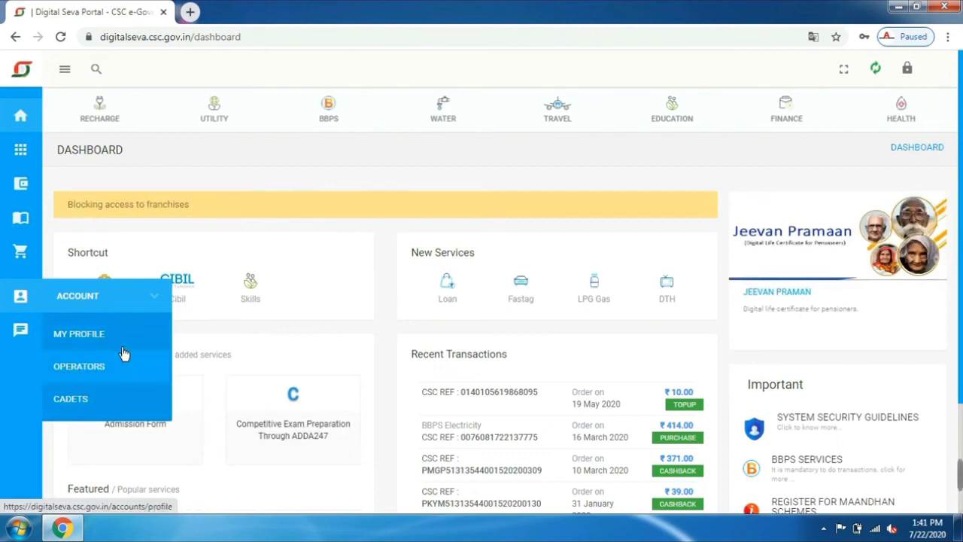
pyautogui.click(83, 402)
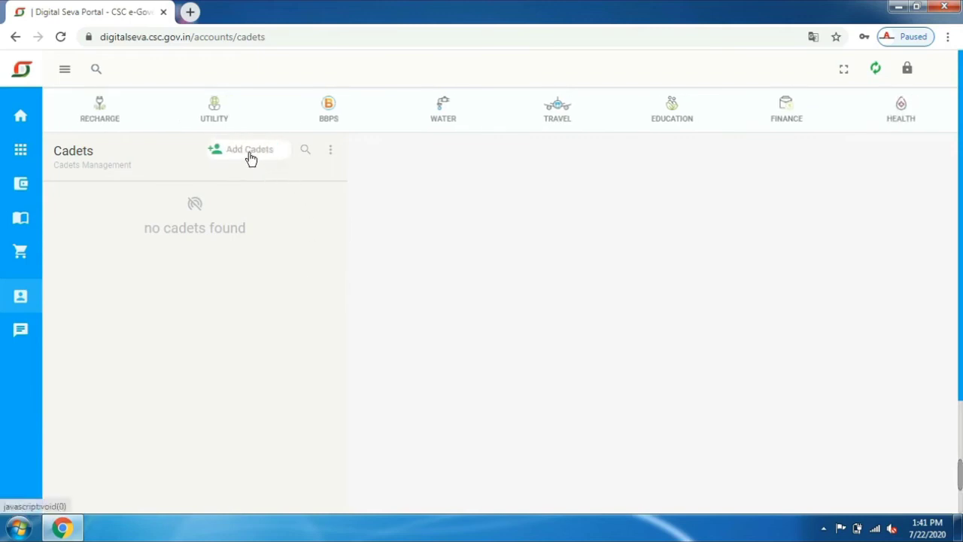
# Step: Start a new cadet entry and paste the cadet's Aadhaar number into the Aadhaar/VID field
pyautogui.click(249, 154)
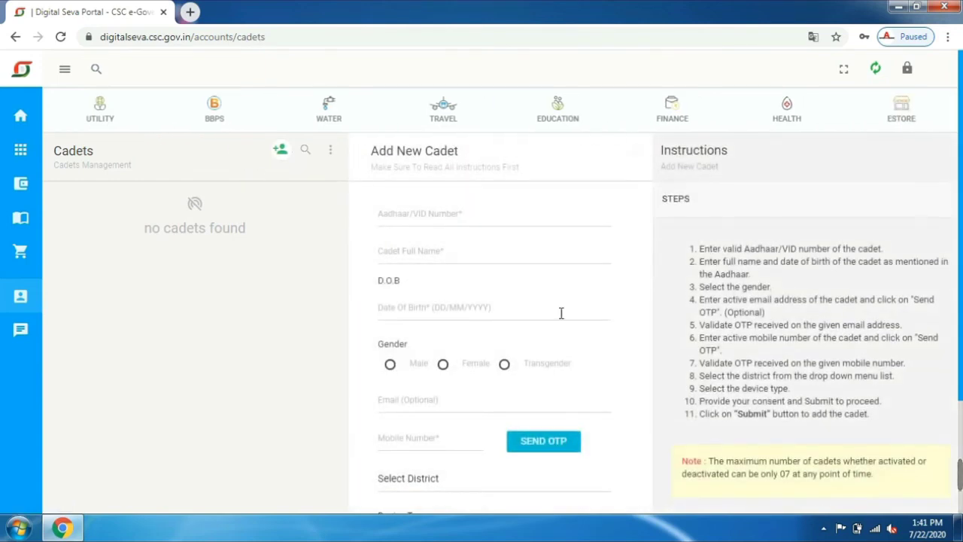
pyautogui.moveTo(925, 501)
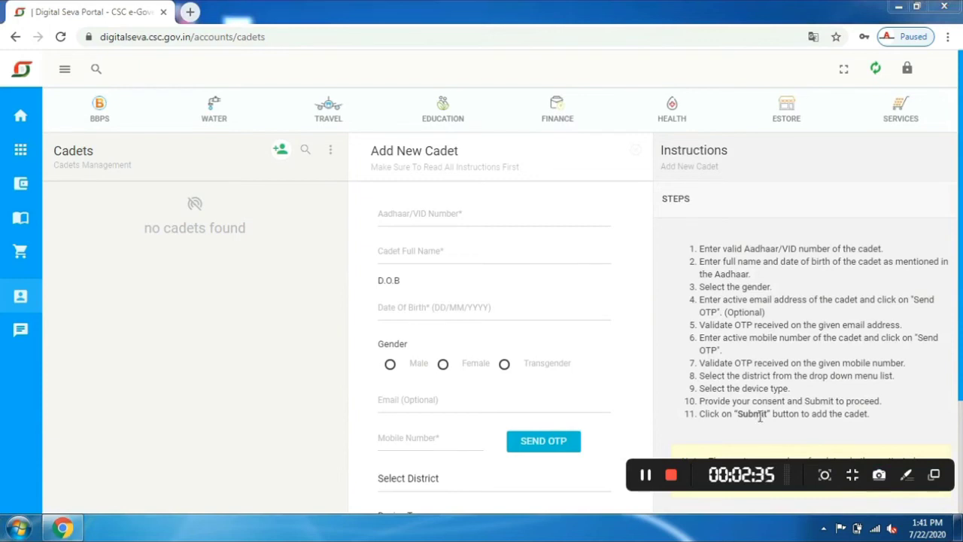
pyautogui.click(393, 215)
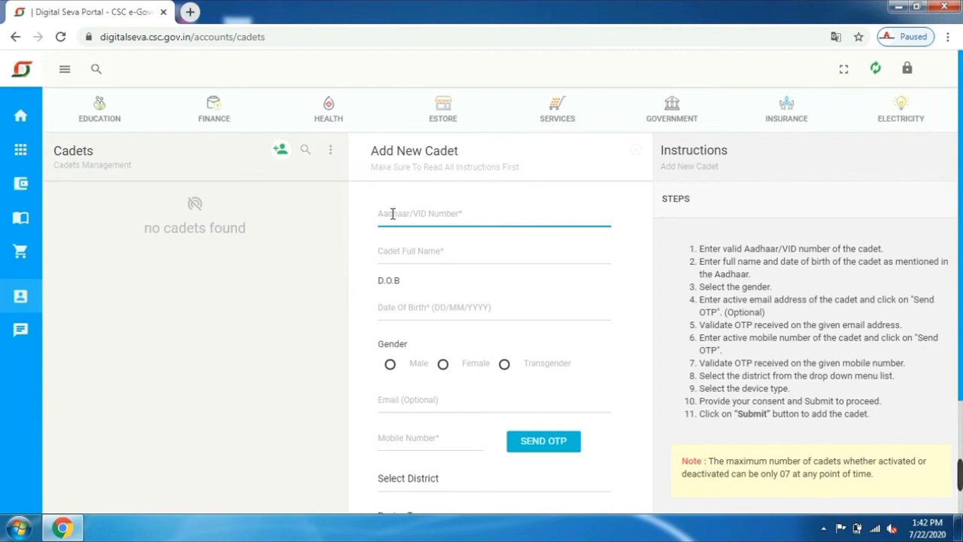
pyautogui.write('xxxxxxxx7243')
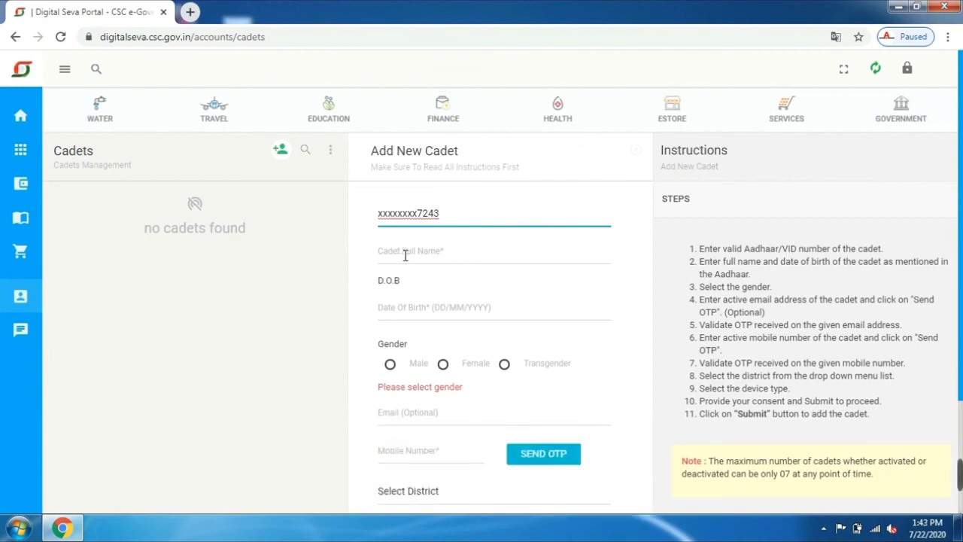
pyautogui.click(405, 255)
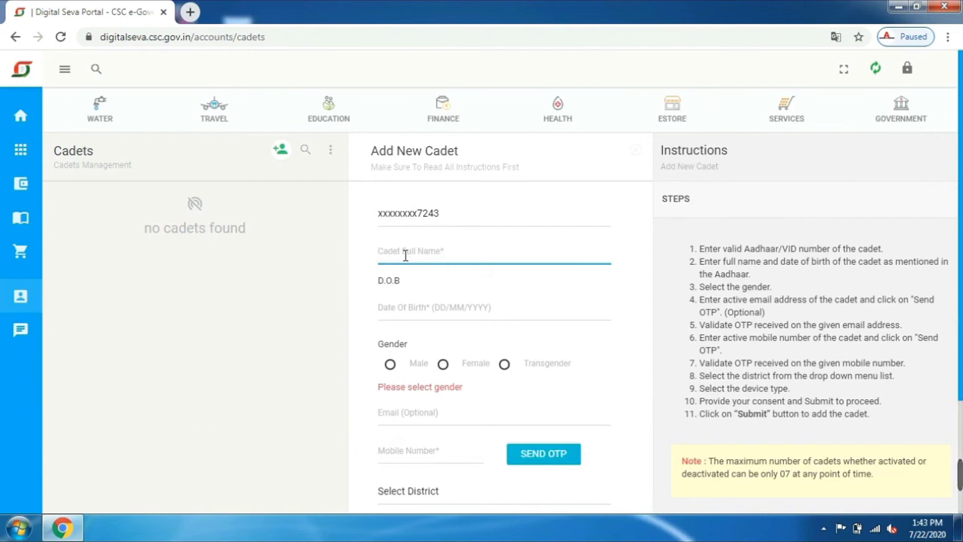
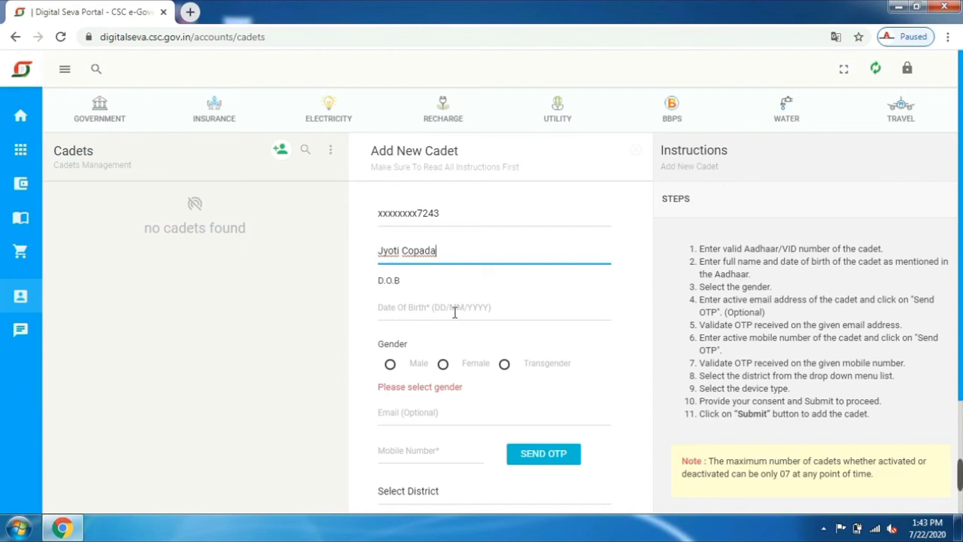
pyautogui.click(437, 307)
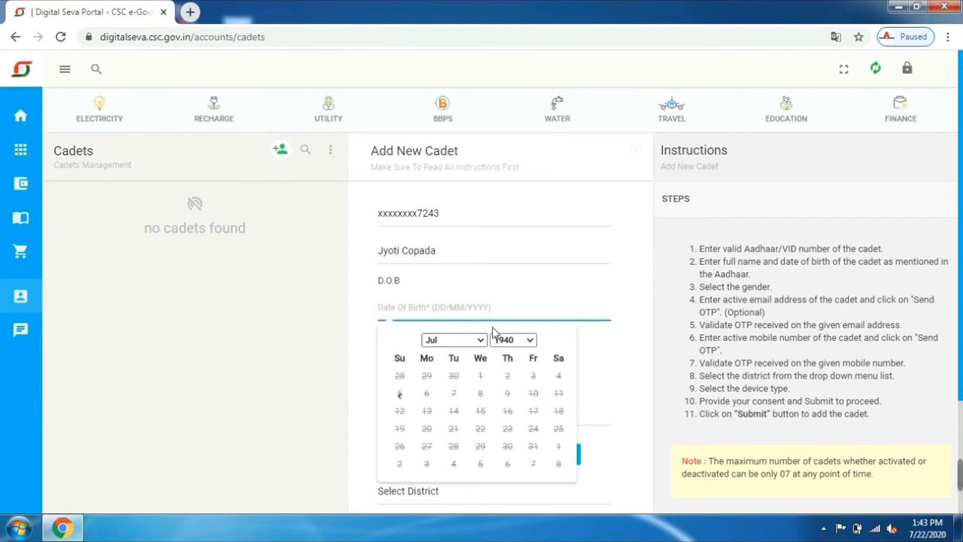
pyautogui.click(527, 341)
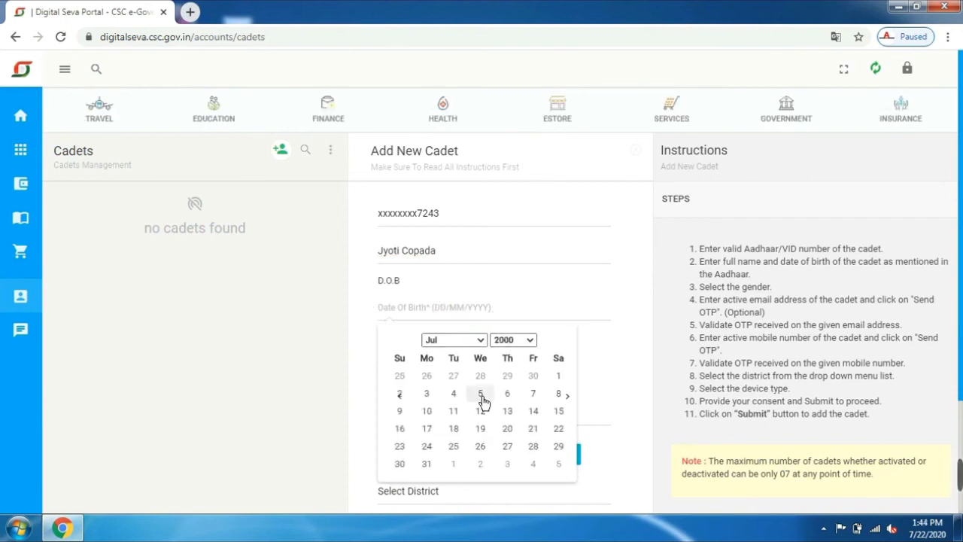
pyautogui.click(480, 393)
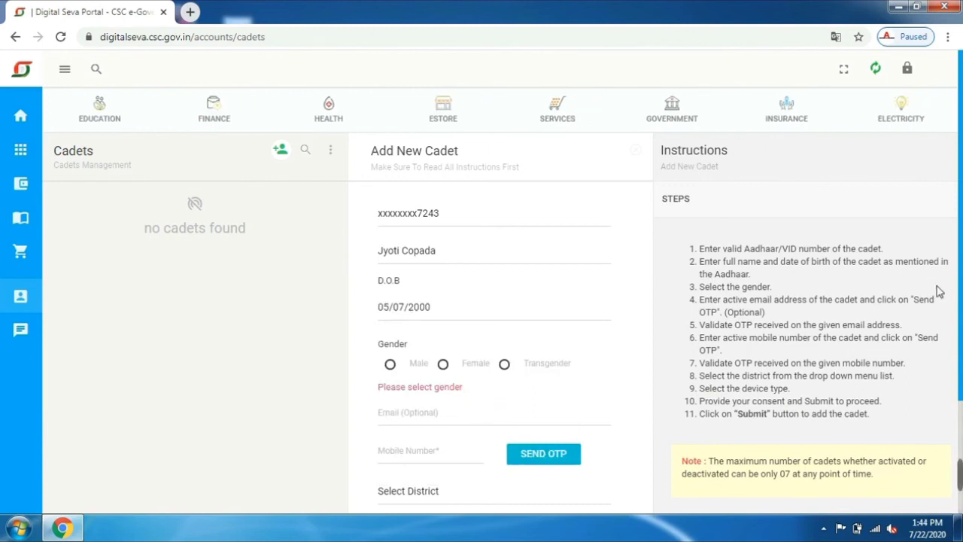
pyautogui.scroll(-1, 956, 256)
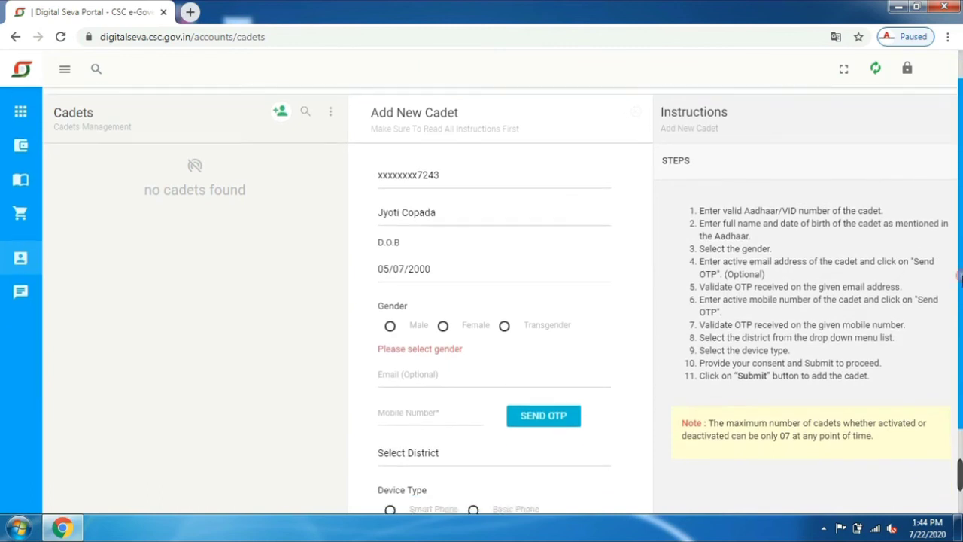
# Step: Select Female as gender, enter the cadet's e-mail address and send an OTP to it
pyautogui.click(443, 328)
pyautogui.scroll(-1, 733, 304)
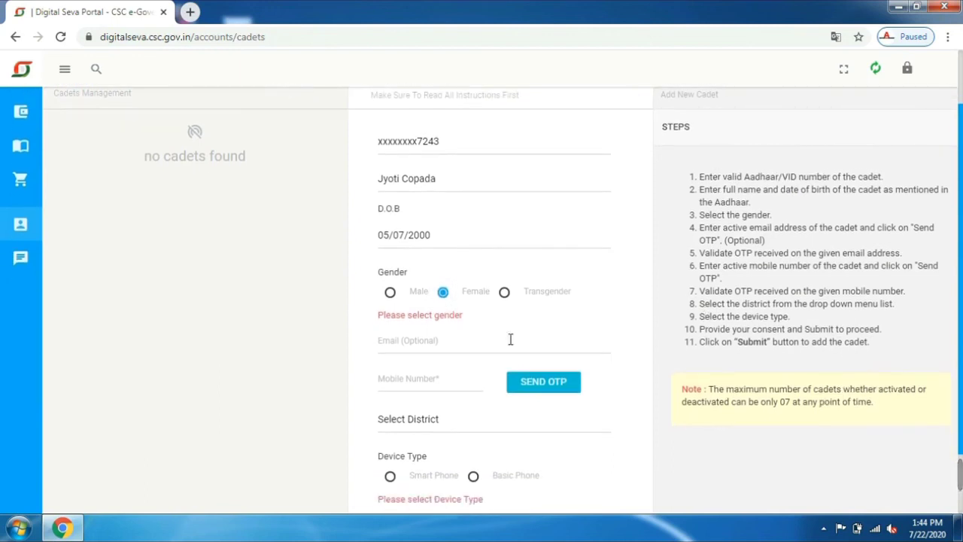
pyautogui.click(414, 343)
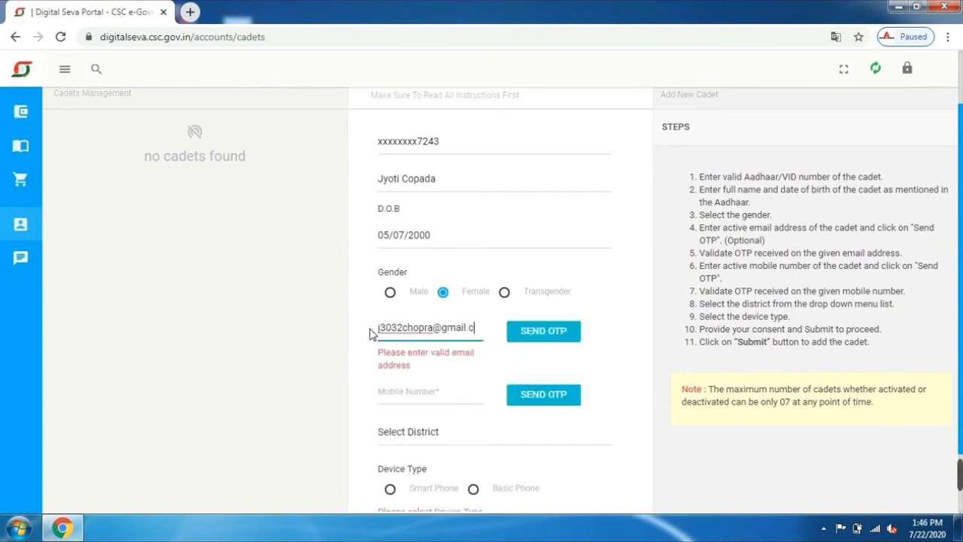
pyautogui.write('om')
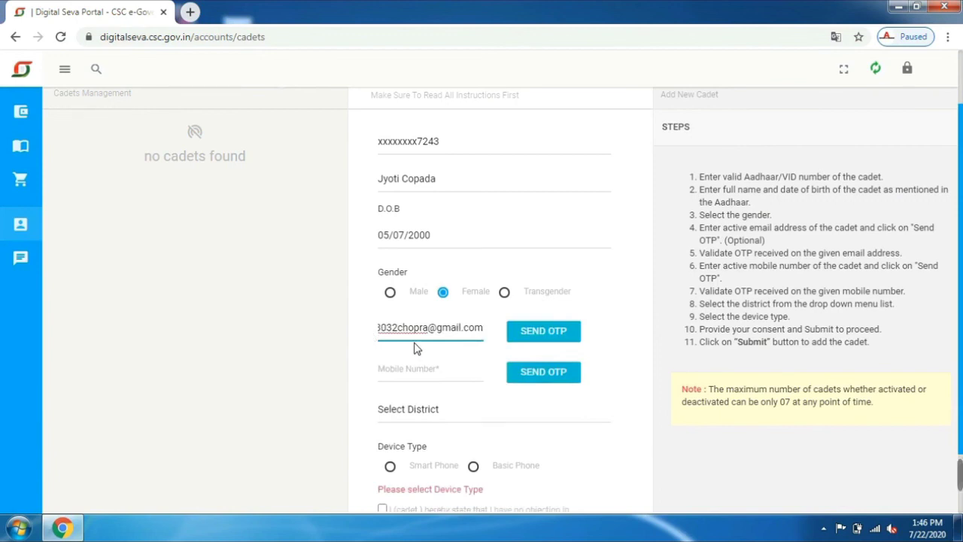
pyautogui.click(544, 335)
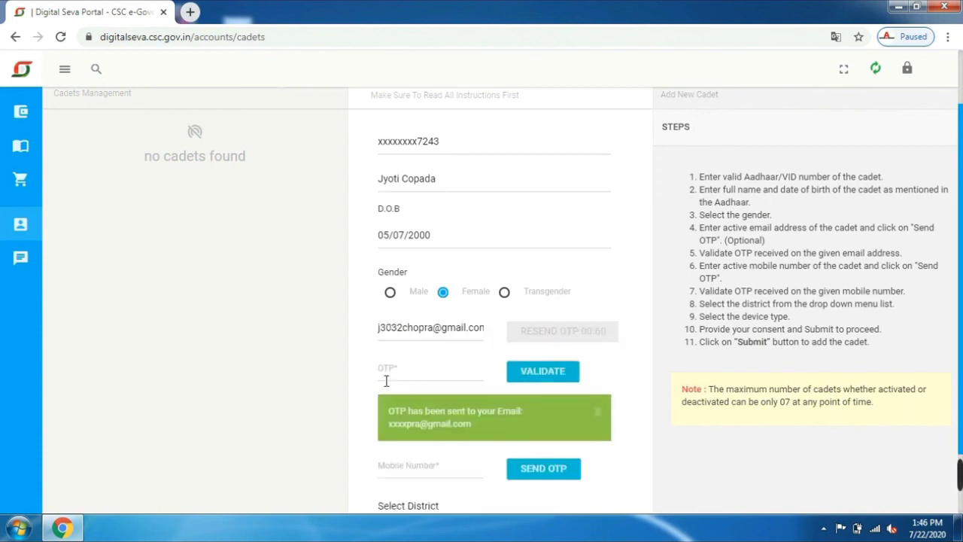
pyautogui.click(393, 370)
pyautogui.click(399, 369)
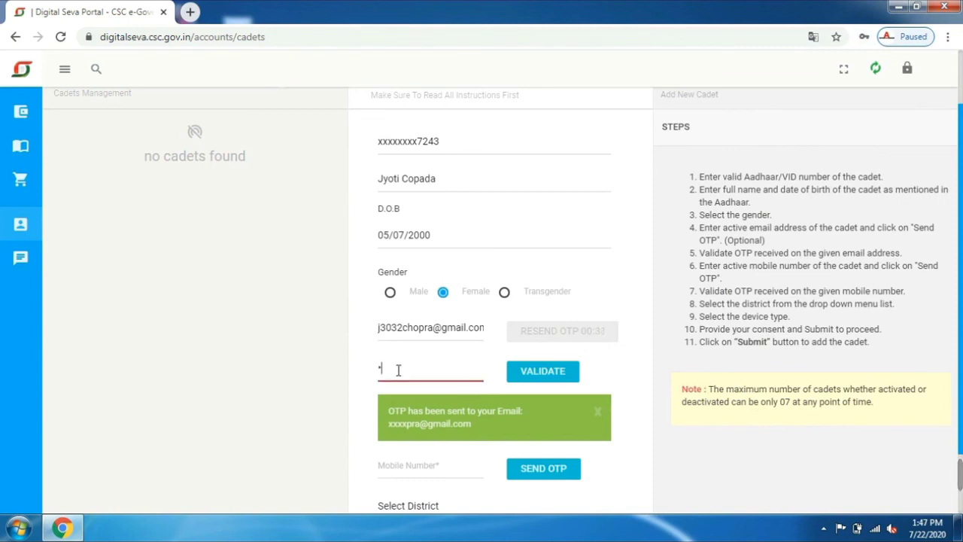
pyautogui.click(553, 380)
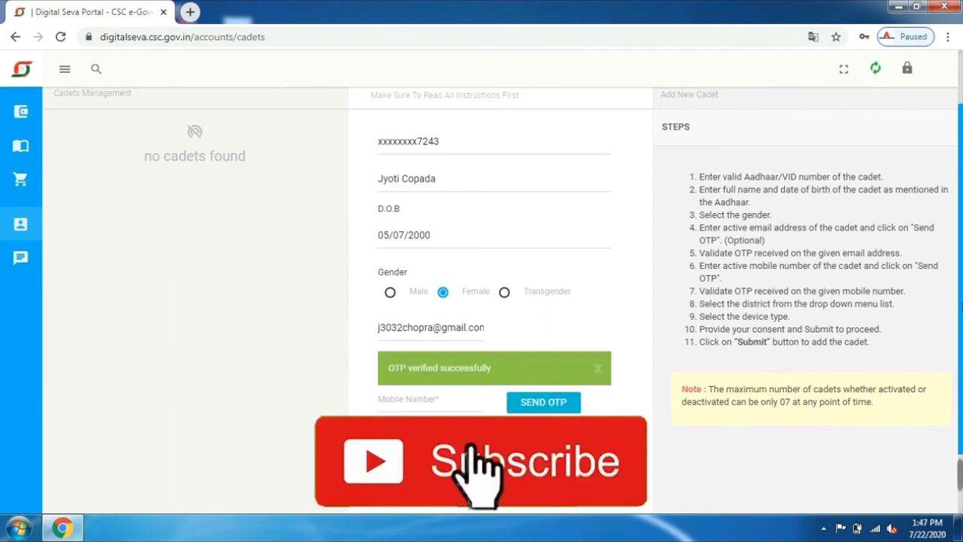
pyautogui.scroll(-1, 957, 345)
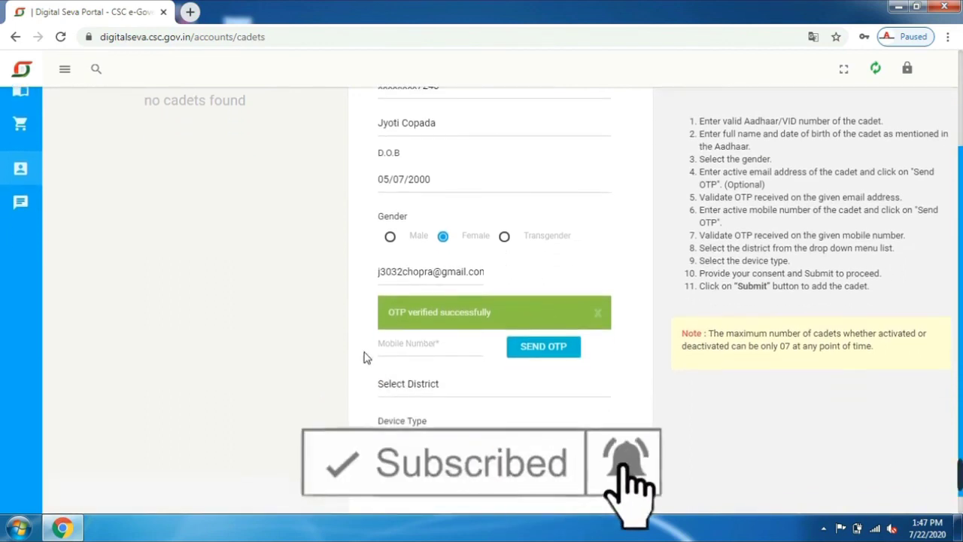
# Step: Enter the cadet's mobile number and validate it with the received OTP
pyautogui.click(390, 348)
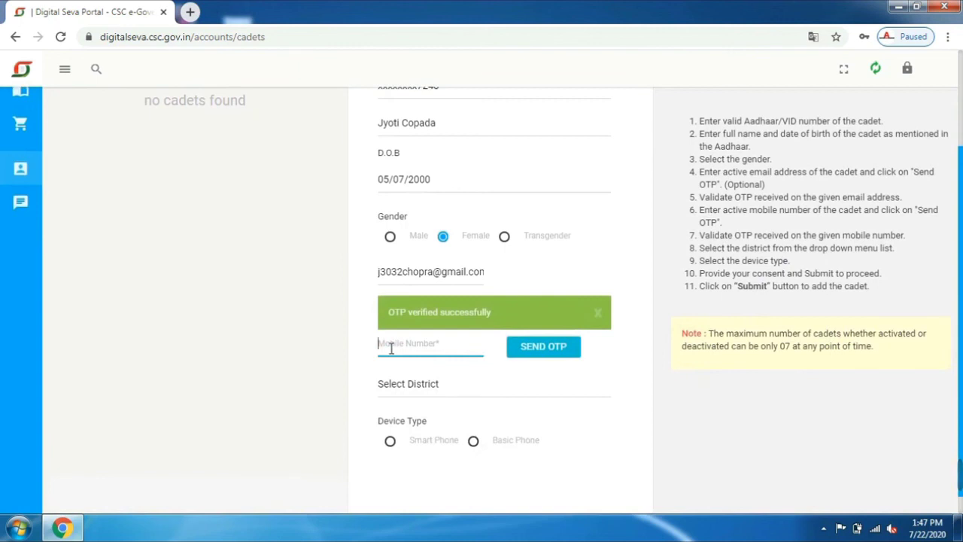
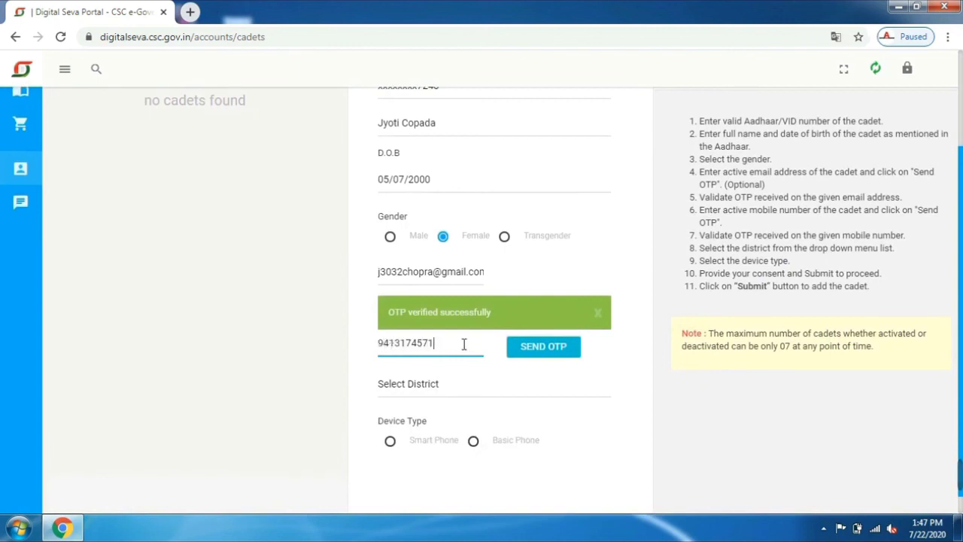
pyautogui.click(548, 350)
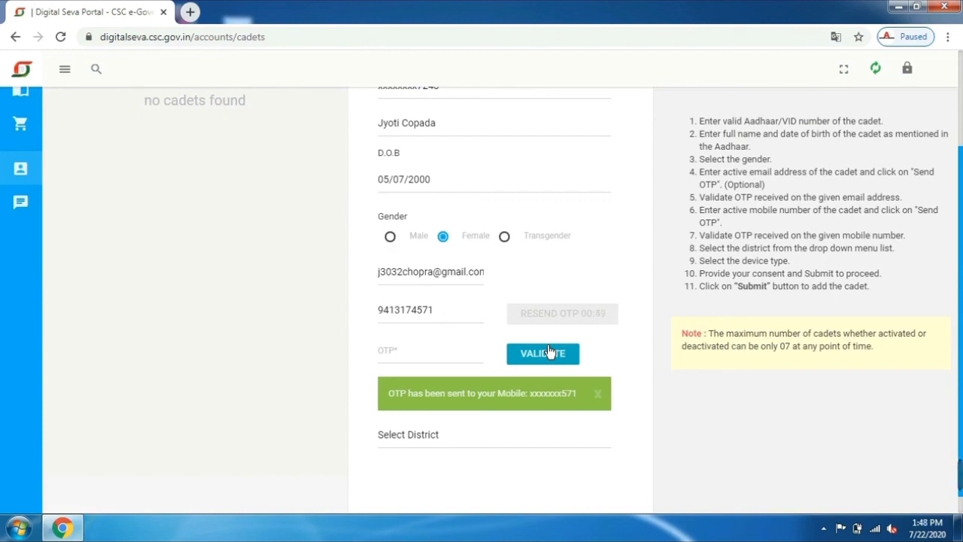
pyautogui.click(404, 351)
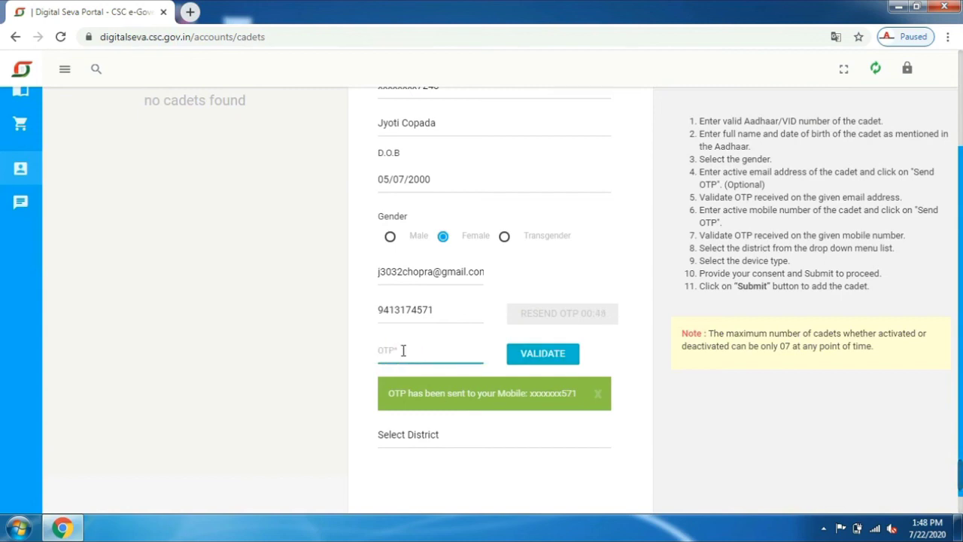
pyautogui.write('••••••')
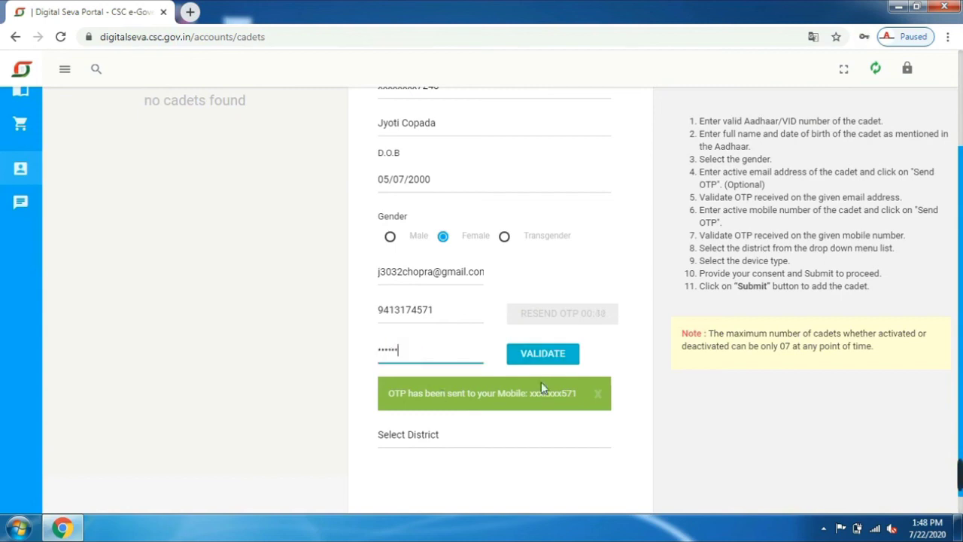
pyautogui.click(537, 357)
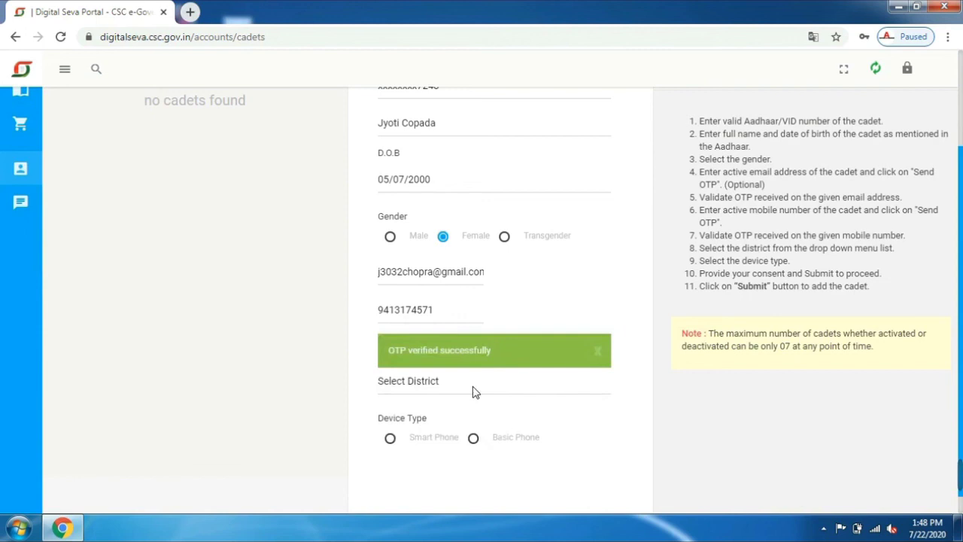
# Step: Choose Jaipur from the district list
pyautogui.click(405, 388)
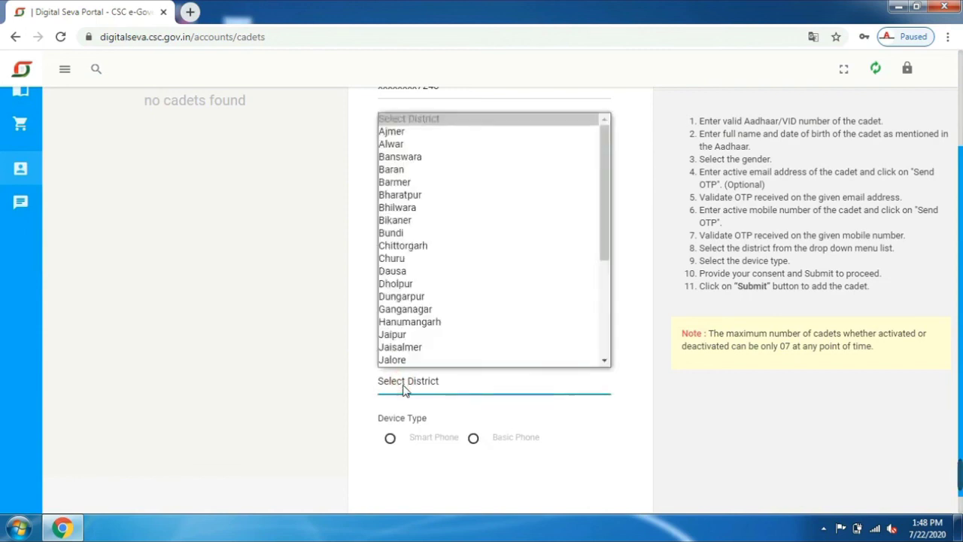
pyautogui.press('j')
pyautogui.press('Down')
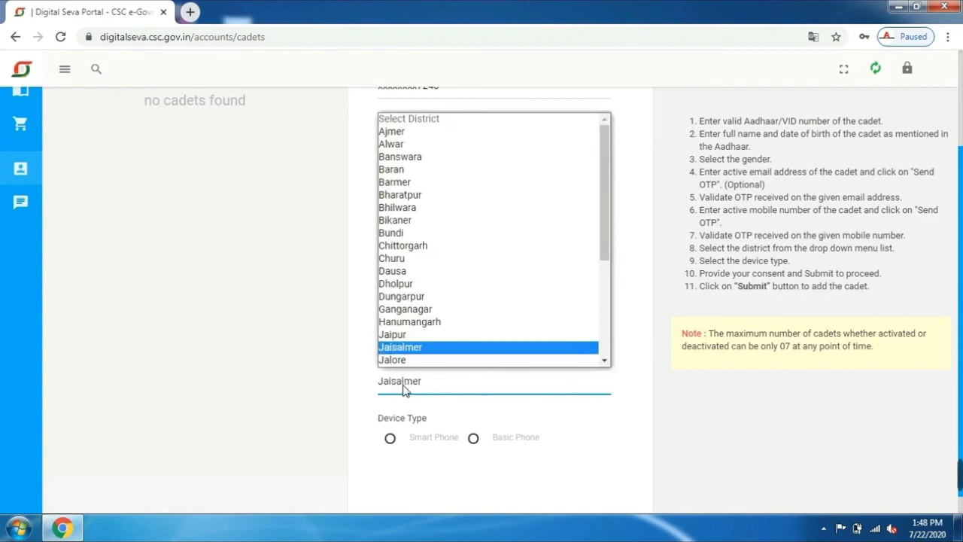
pyautogui.press('Up')
pyautogui.press('Return')
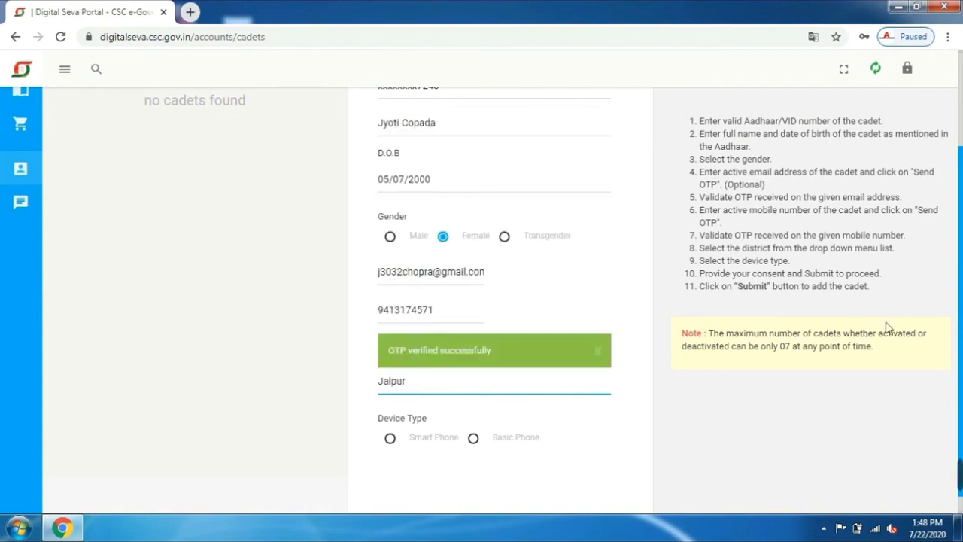
# Step: Set the cadet's device type to Smart Phone
pyautogui.scroll(-1, 961, 332)
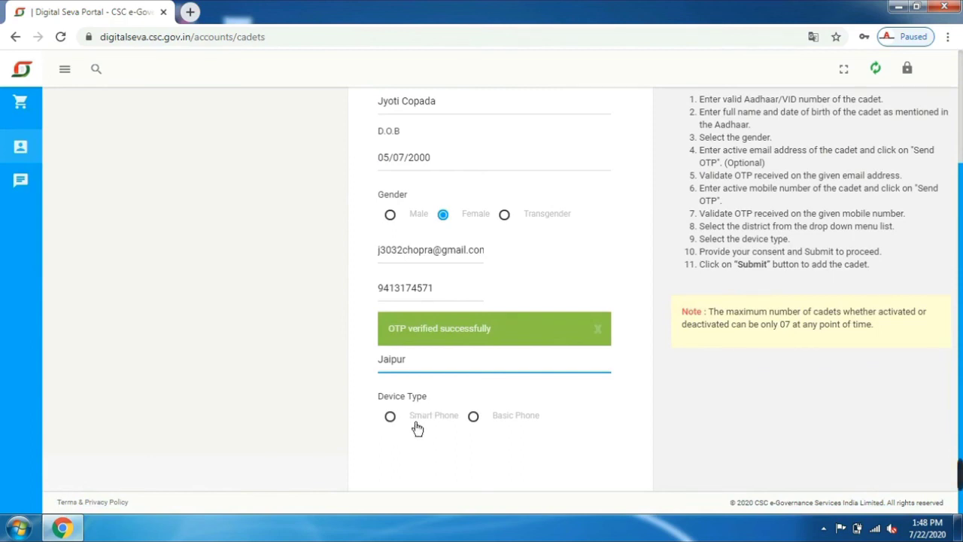
pyautogui.click(392, 424)
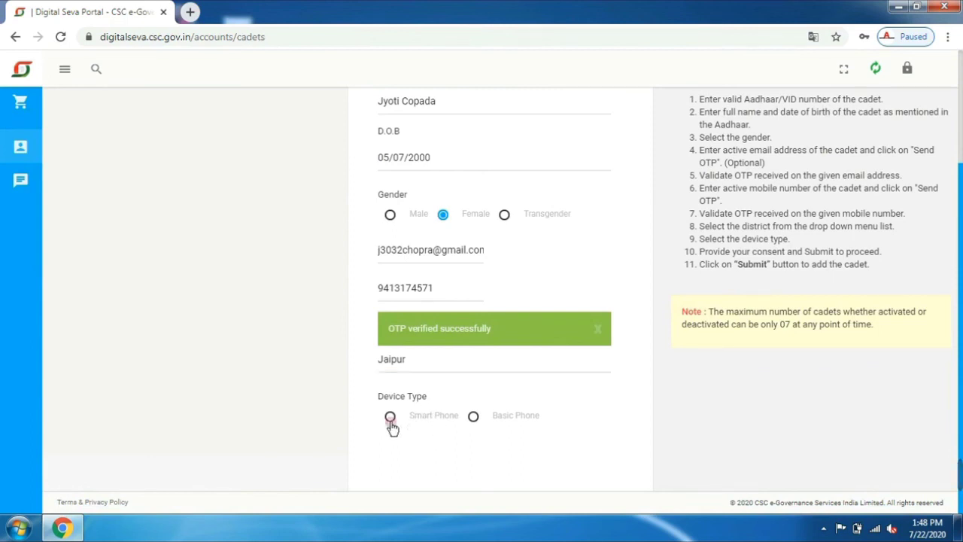
pyautogui.click(474, 424)
pyautogui.click(390, 421)
pyautogui.moveTo(954, 474)
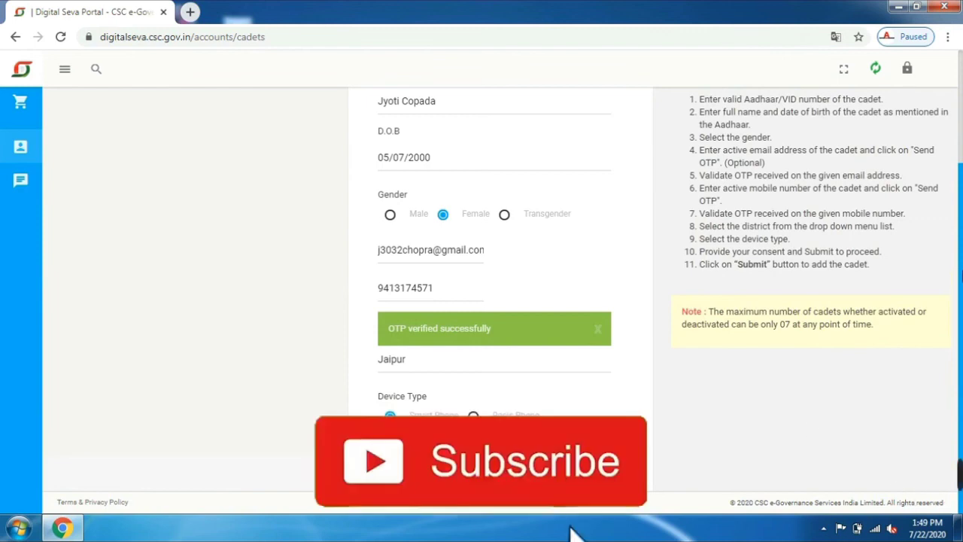
pyautogui.scroll(1, 482, 301)
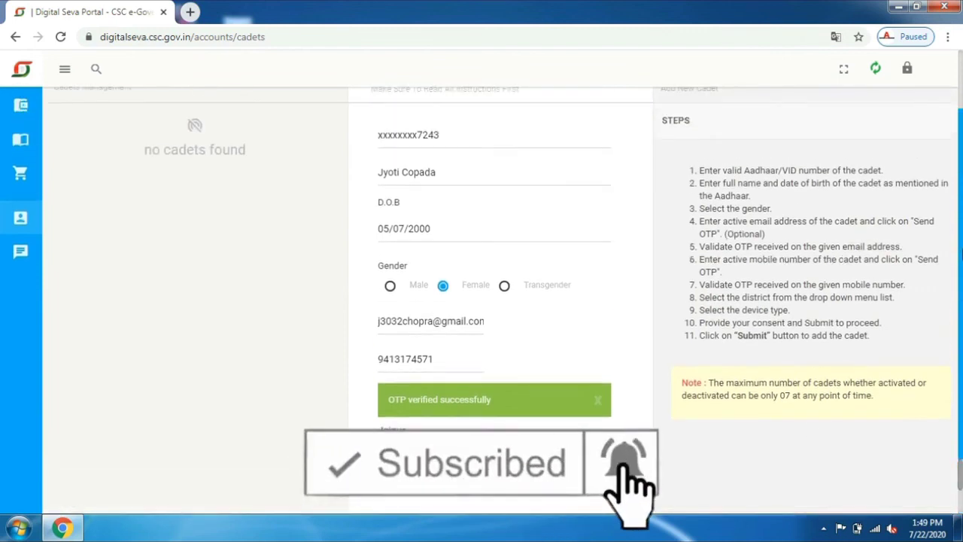
pyautogui.scroll(1, 482, 301)
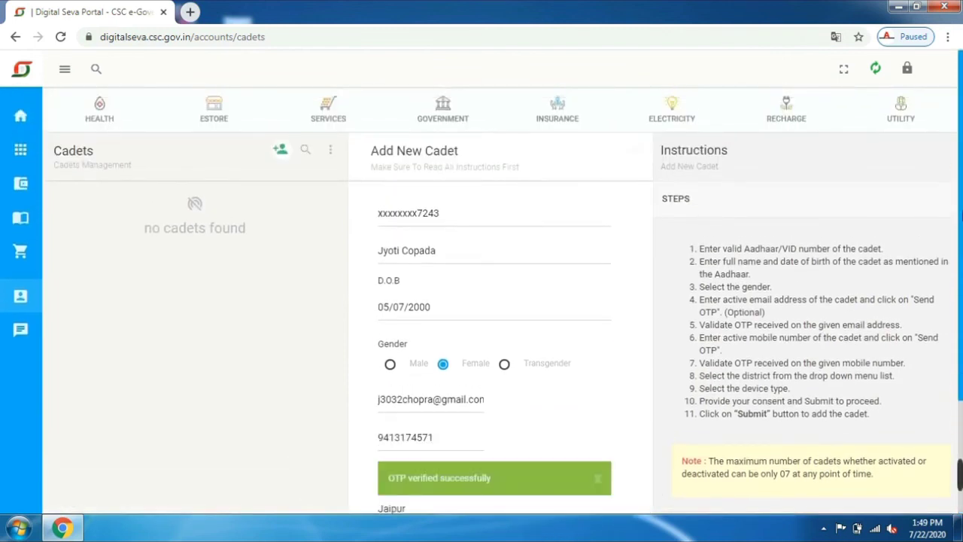
pyautogui.scroll(-2, 482, 301)
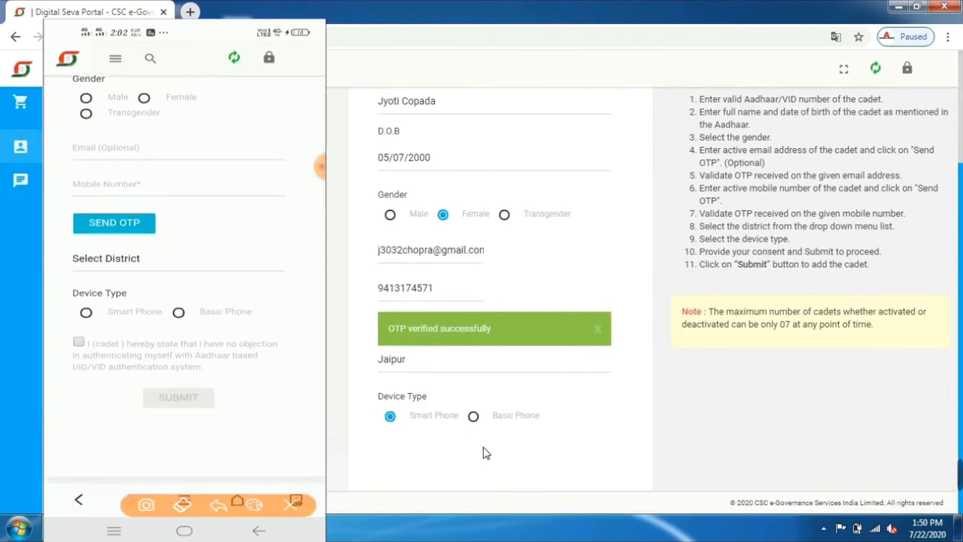
pyautogui.click(906, 475)
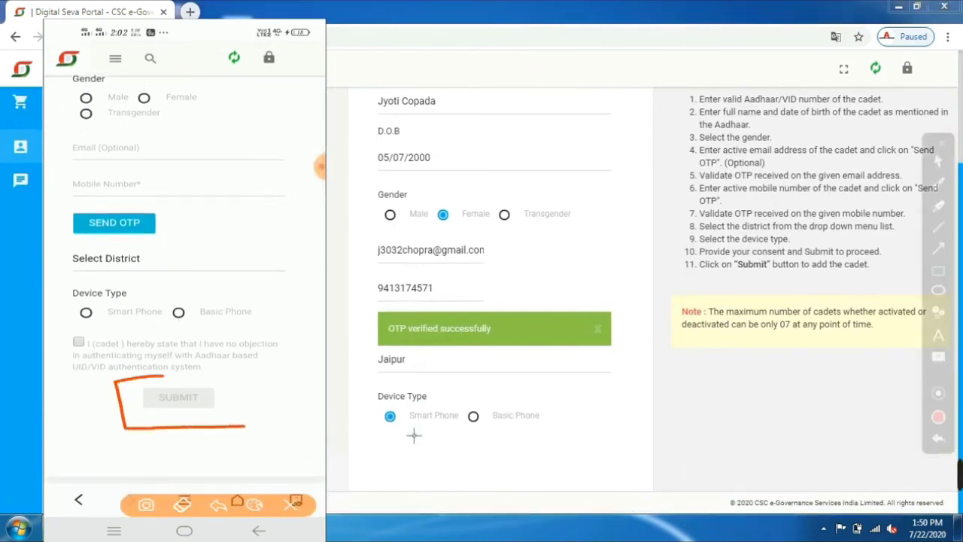
pyautogui.moveTo(414, 436)
pyautogui.mouseDown()
pyautogui.moveTo(457, 477)
pyautogui.moveTo(551, 476)
pyautogui.mouseUp()
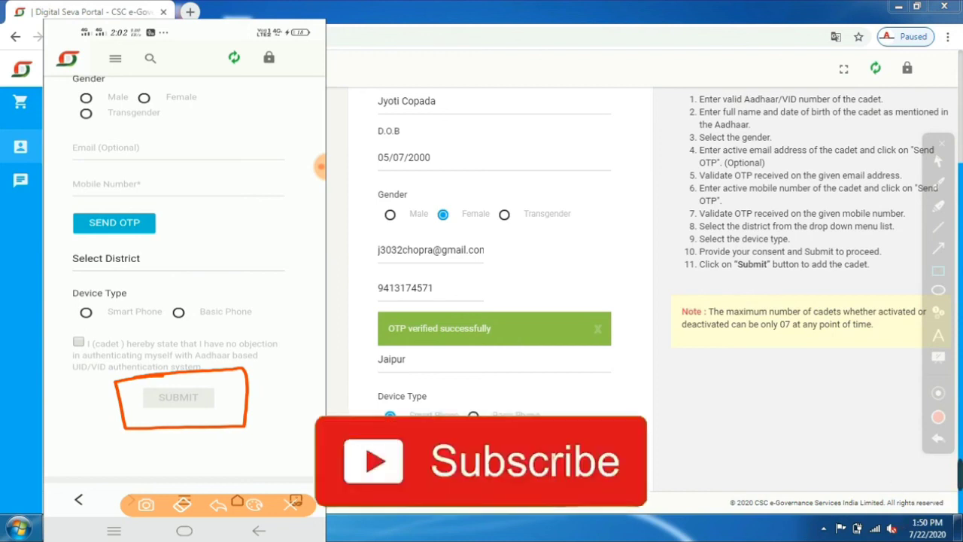
pyautogui.moveTo(227, 155)
pyautogui.mouseDown()
pyautogui.moveTo(239, 140)
pyautogui.moveTo(151, 259)
pyautogui.moveTo(276, 192)
pyautogui.mouseUp()
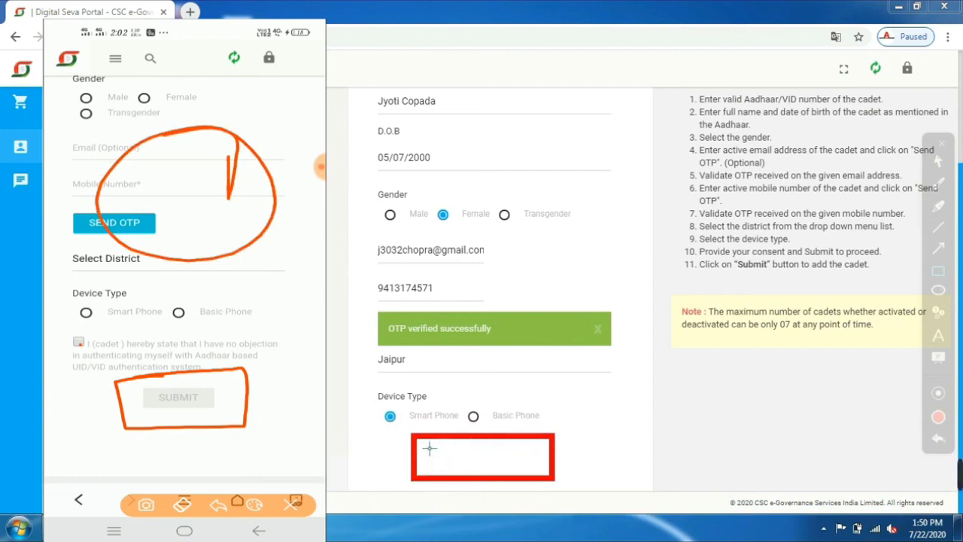
pyautogui.moveTo(428, 446)
pyautogui.mouseDown()
pyautogui.moveTo(460, 473)
pyautogui.moveTo(533, 464)
pyautogui.mouseUp()
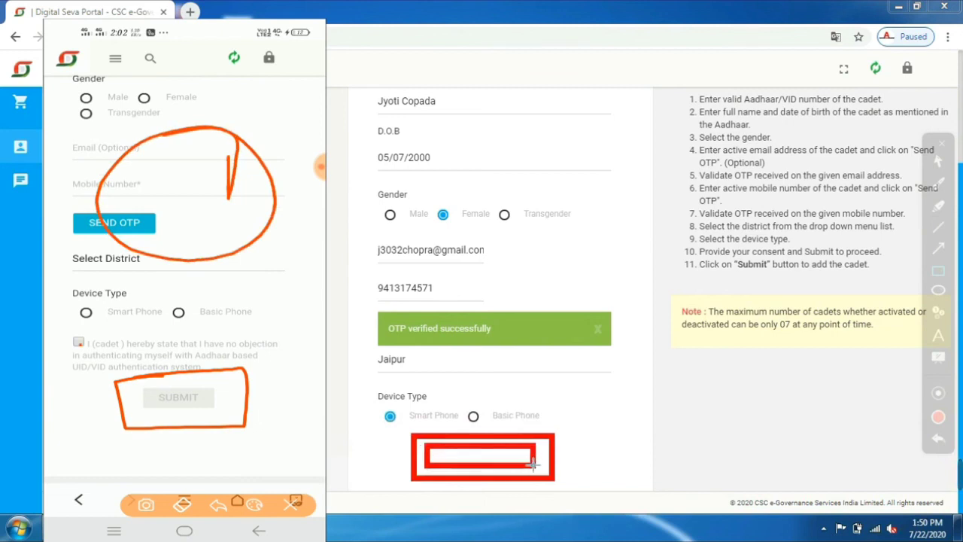